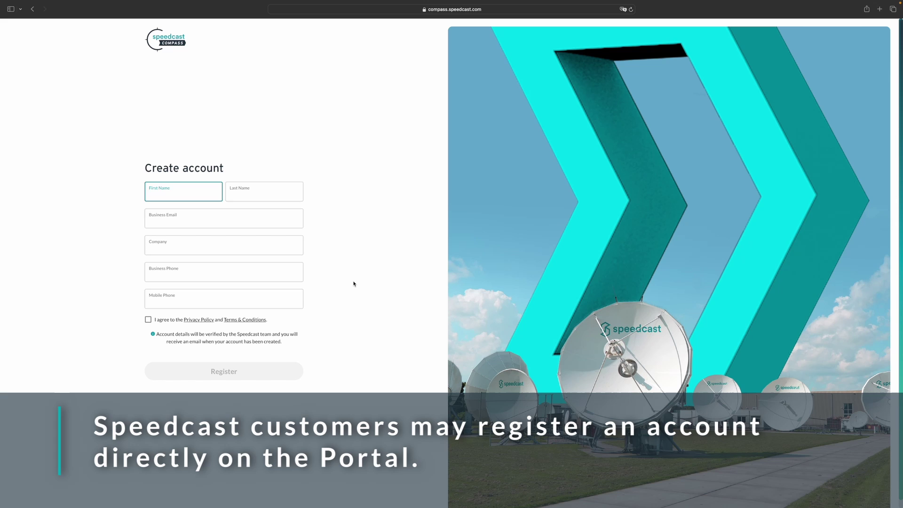
Return to the sign-in page, log in with the account password, and choose Company A.
click(33, 10)
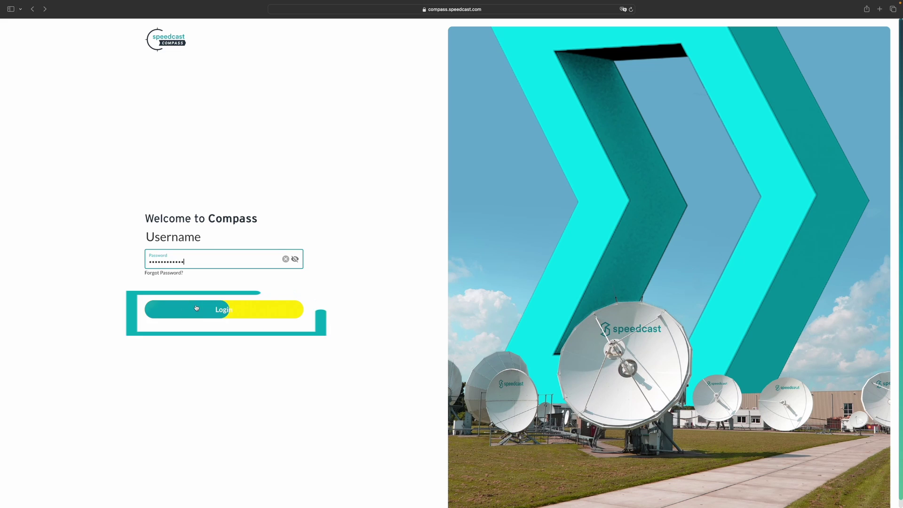
click(197, 307)
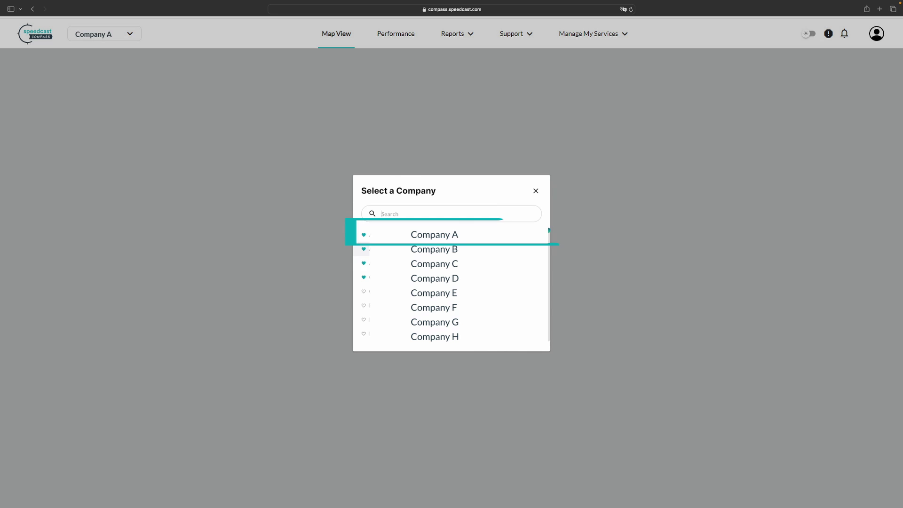
click(451, 281)
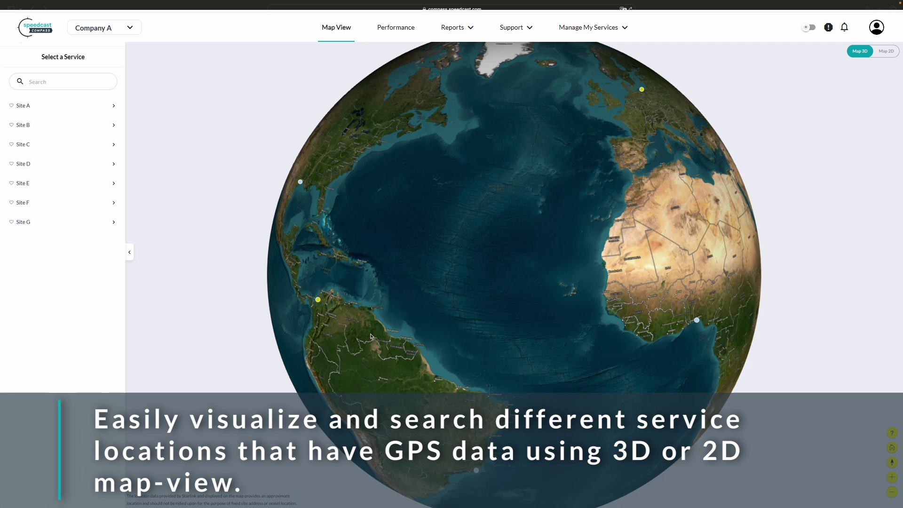
Switch the Map View from the globe to the flat 2D world map and back to 3D.
click(860, 51)
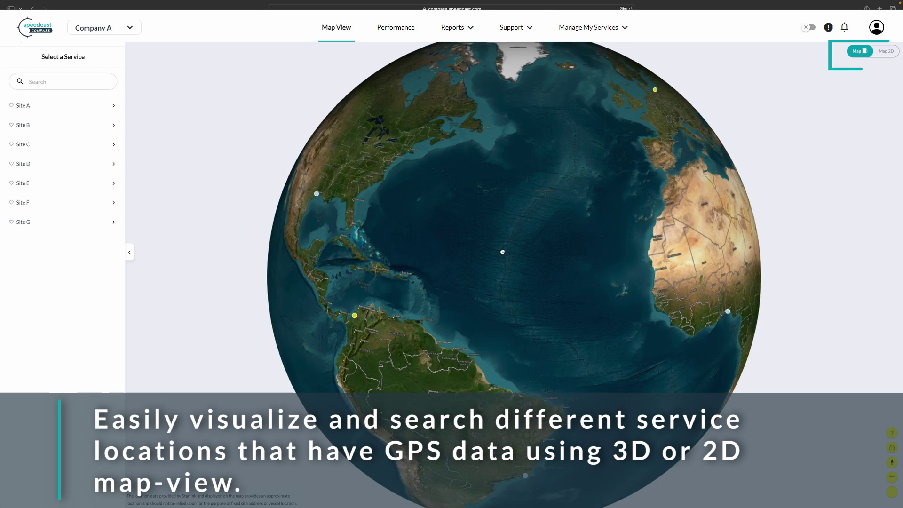
click(887, 51)
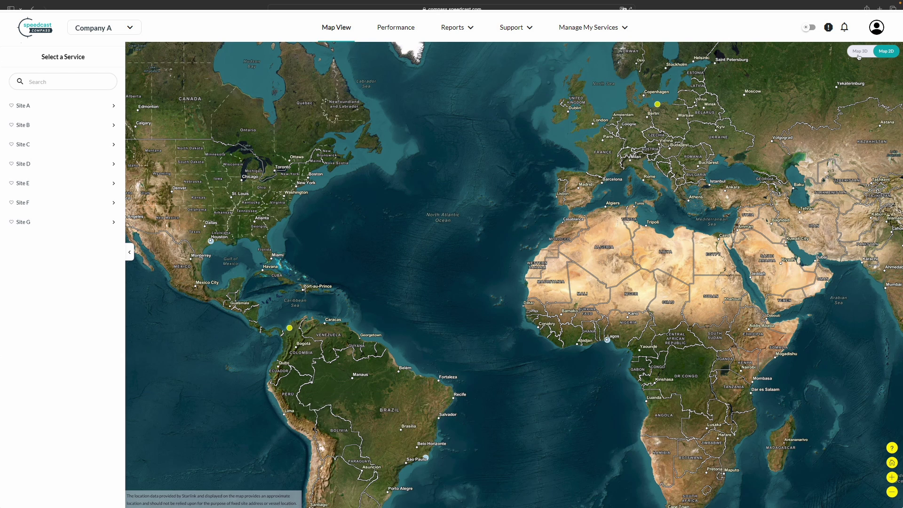
click(858, 52)
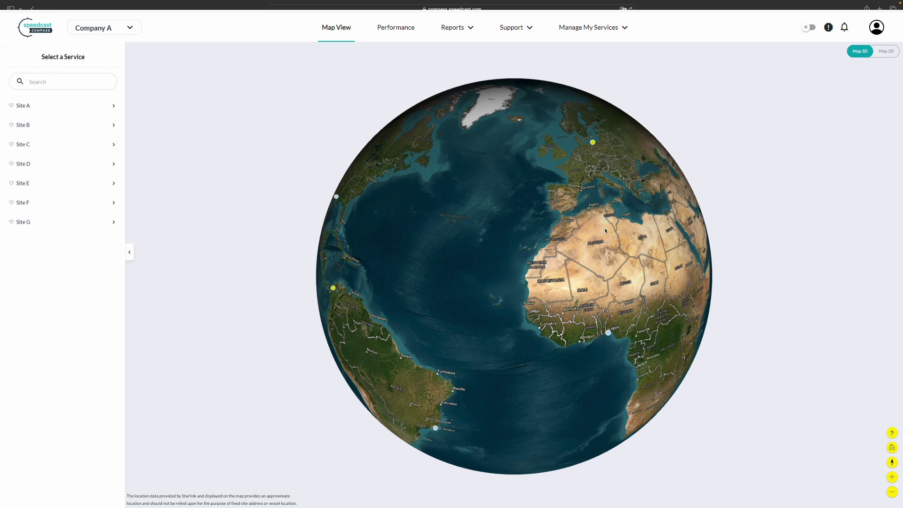
Open the European site's modem list to reach Modem A's dashboard.
click(593, 142)
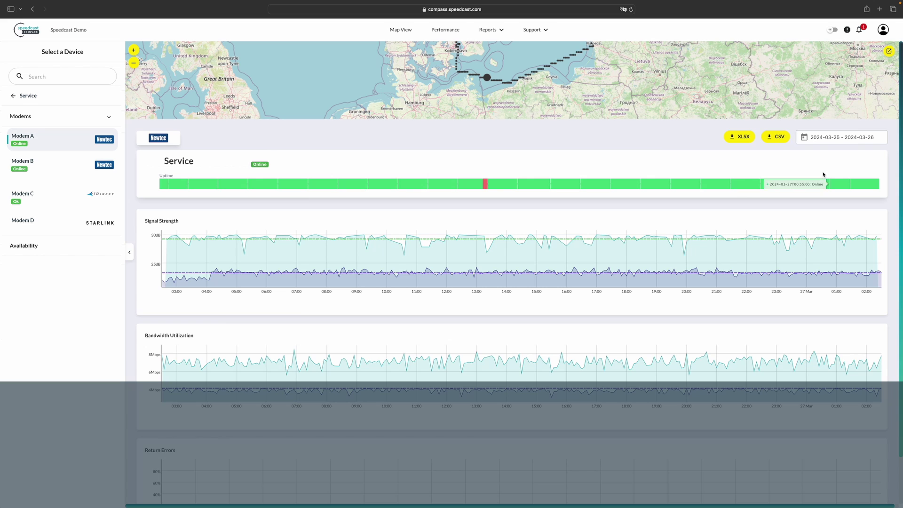
click(848, 137)
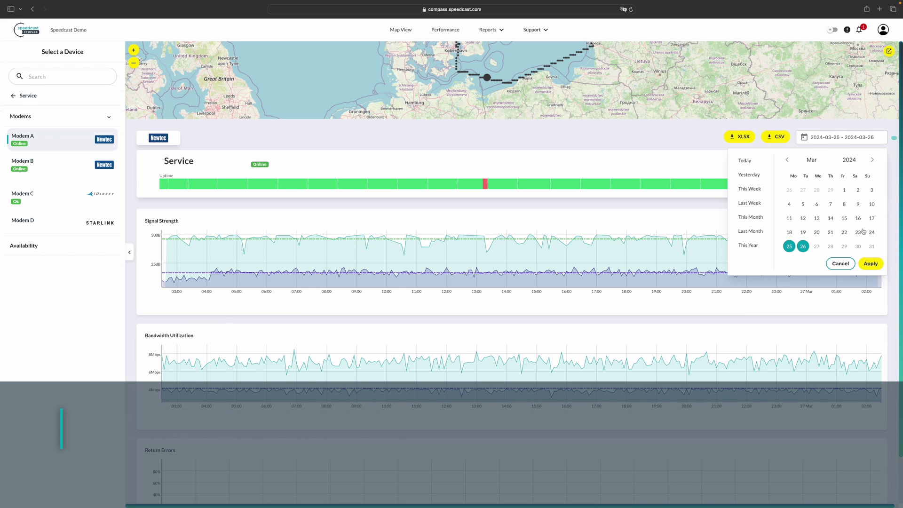
click(686, 145)
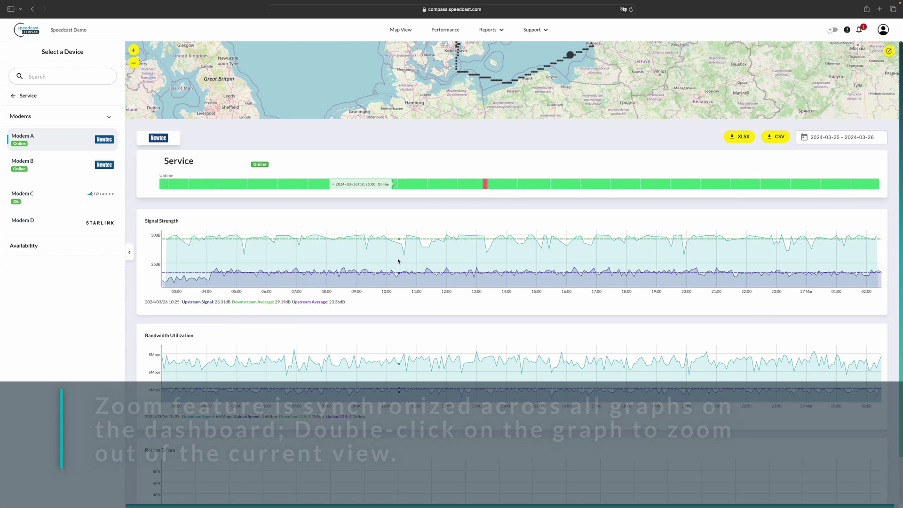
Zoom the charts to about 10:15–12:50, reset to the full day, then zoom Signal Strength onto 22–24 dB.
drag(394, 260, 474, 261)
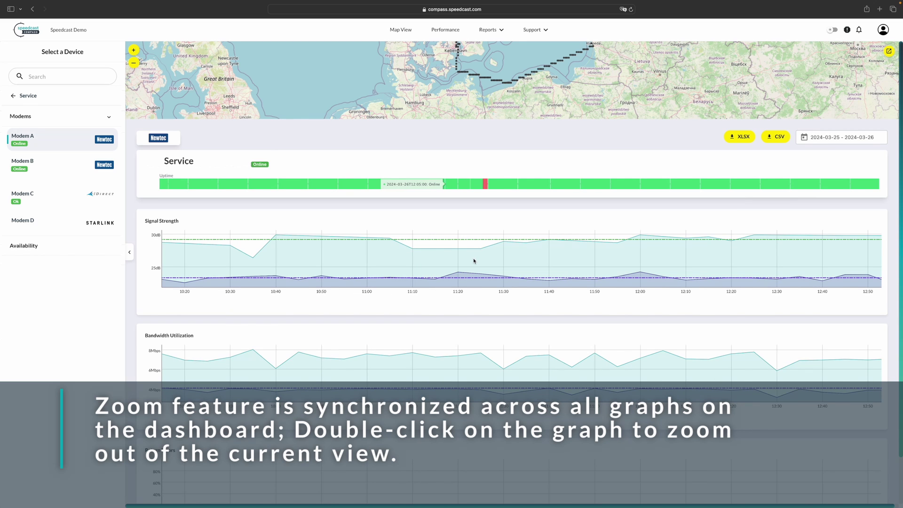
double_click(405, 268)
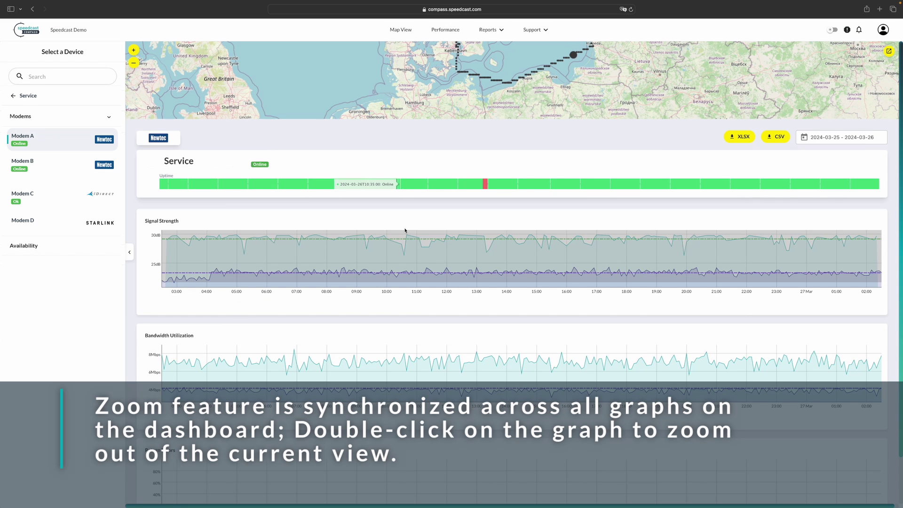
drag(419, 275, 419, 281)
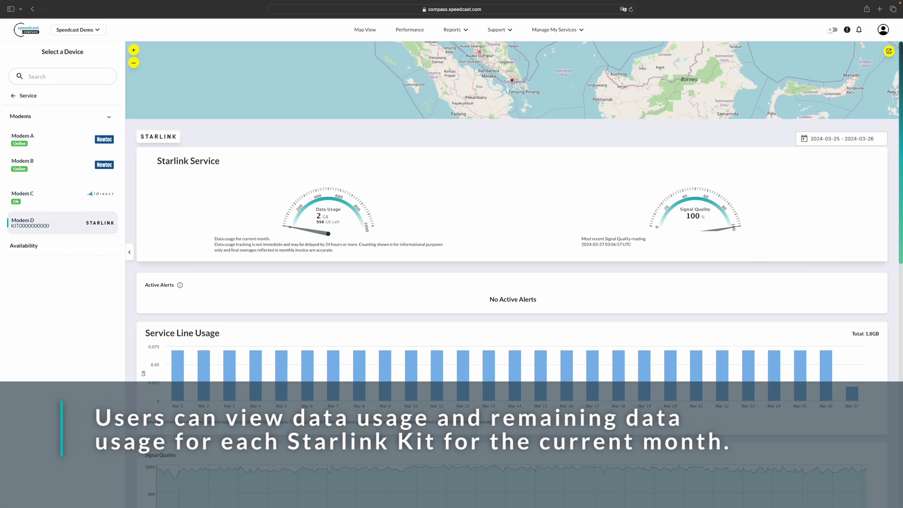
Scroll through Modem D's Starlink usage charts.
mouse_move(337, 218)
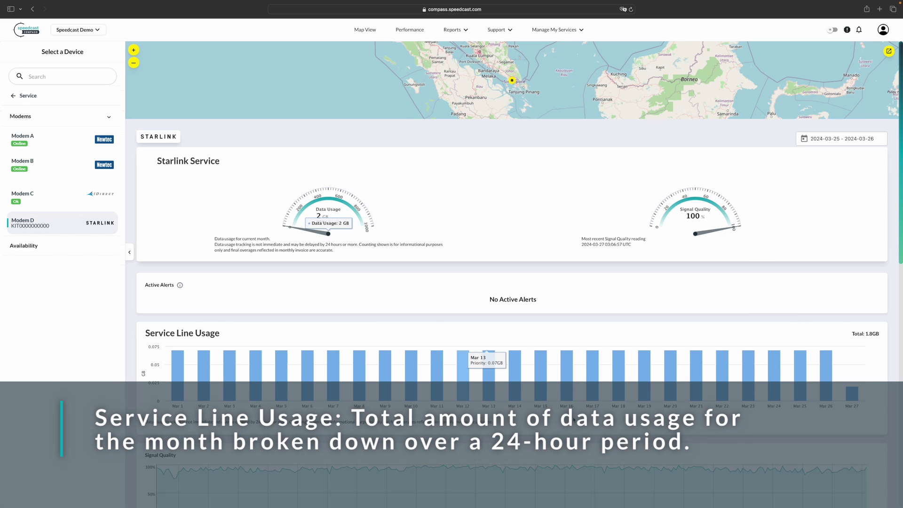
mouse_move(360, 398)
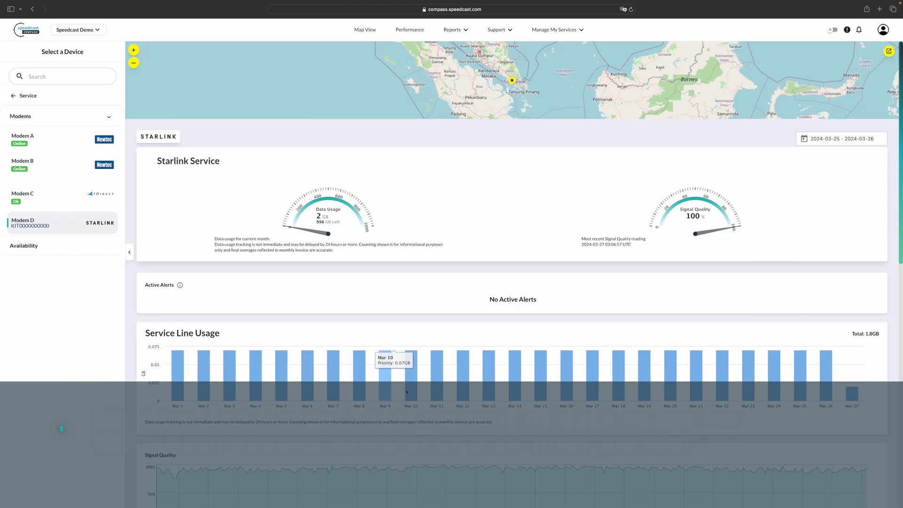
scroll(317, 379, down, 8)
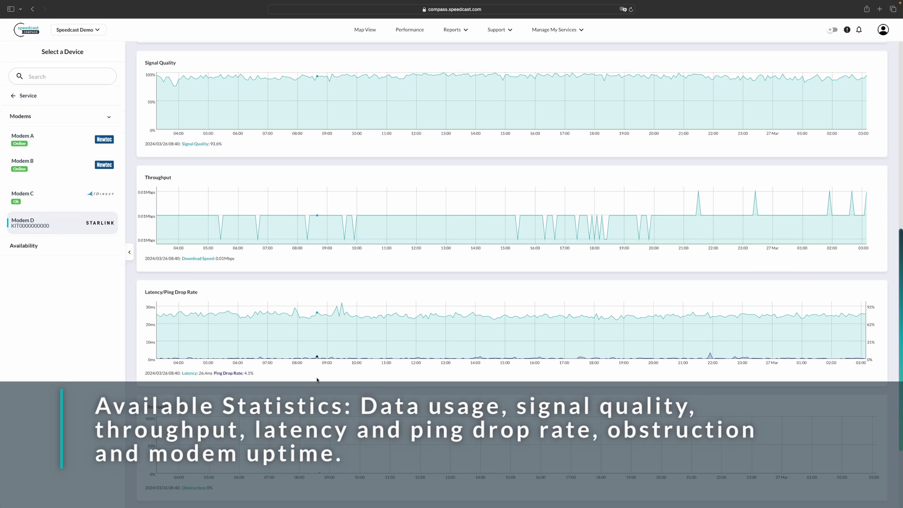
scroll(317, 380, down, 3)
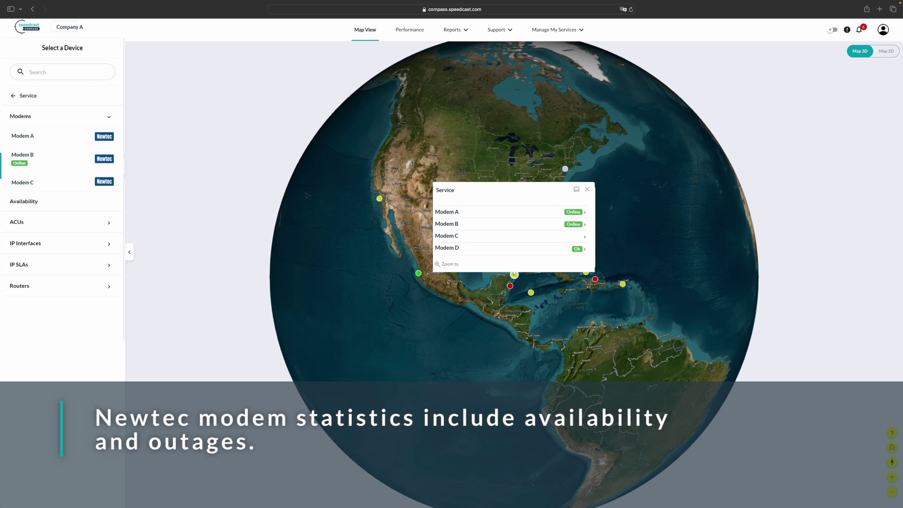
Show the service's availability percentages and outages table.
click(24, 201)
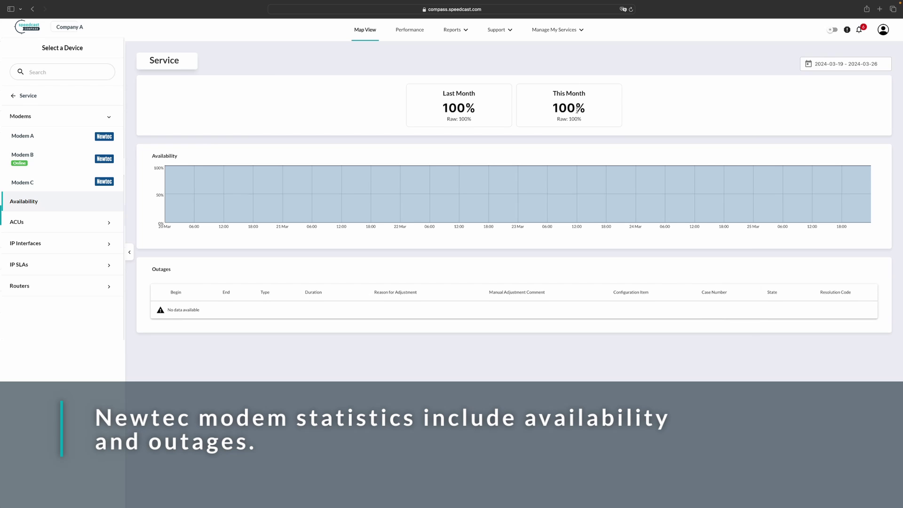
mouse_move(659, 216)
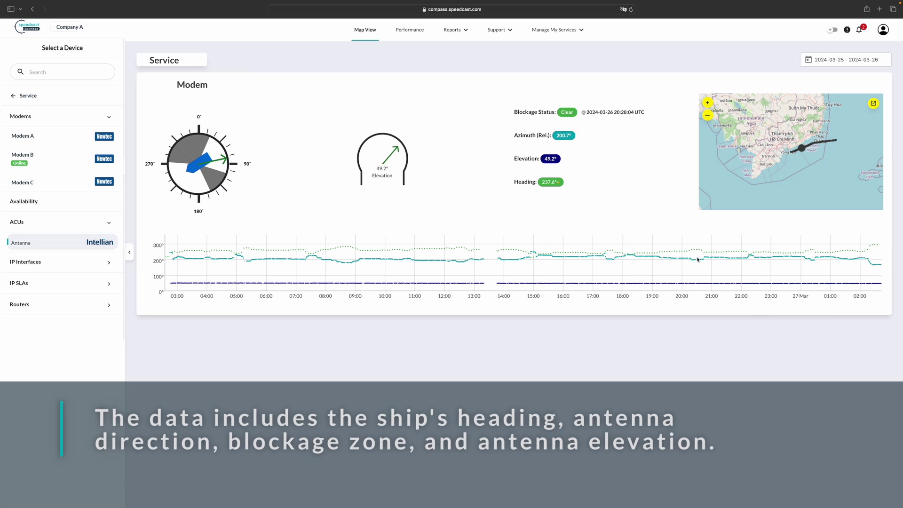
Inspect the IP Interface #1 throughput and availability chart values.
mouse_move(659, 266)
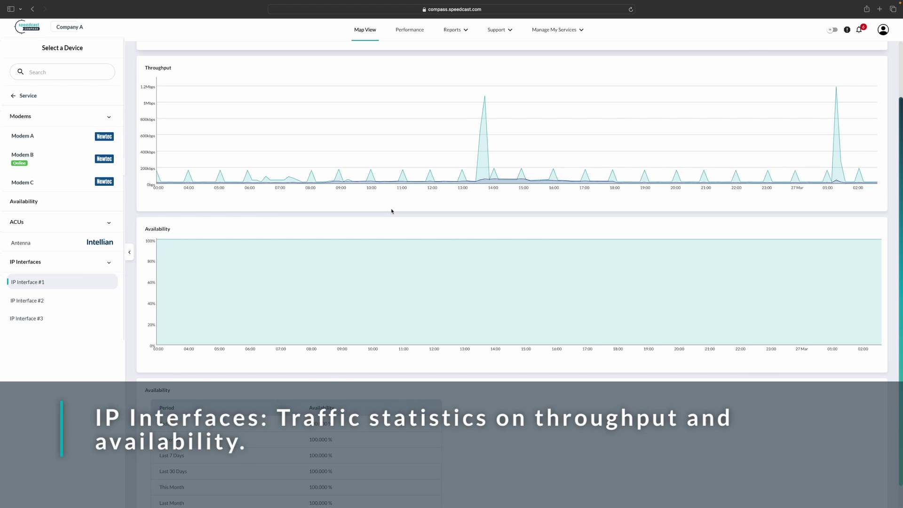
Scroll through IPSLA #1's statistics charts.
scroll(392, 211, down, 1)
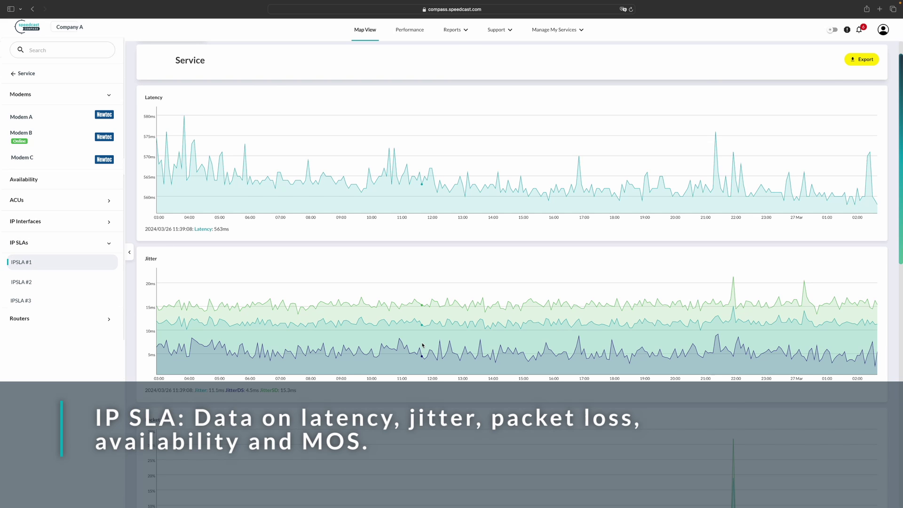
scroll(422, 346, down, 3)
scroll(423, 345, down, 4)
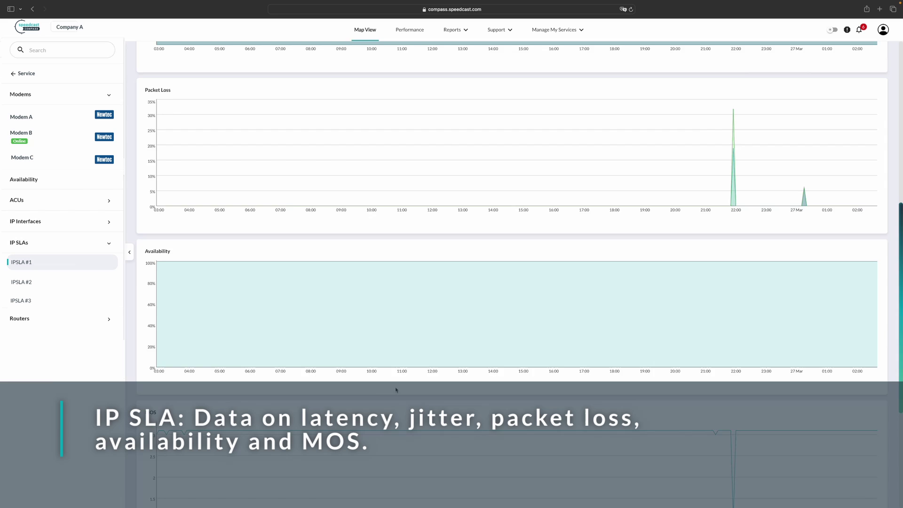
scroll(414, 351, down, 4)
scroll(389, 363, down, 1)
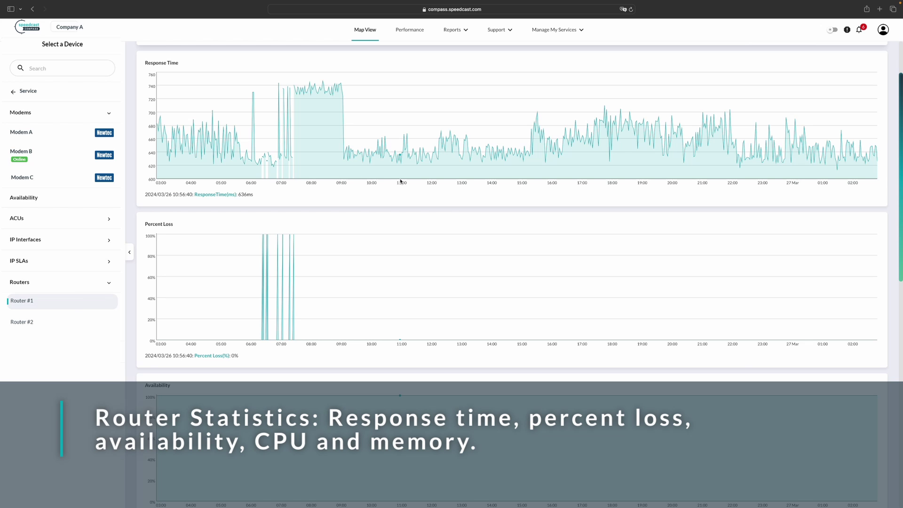
Scroll Router #1's statistics page down to its CPU and memory charts.
scroll(401, 182, down, 3)
scroll(397, 190, down, 5)
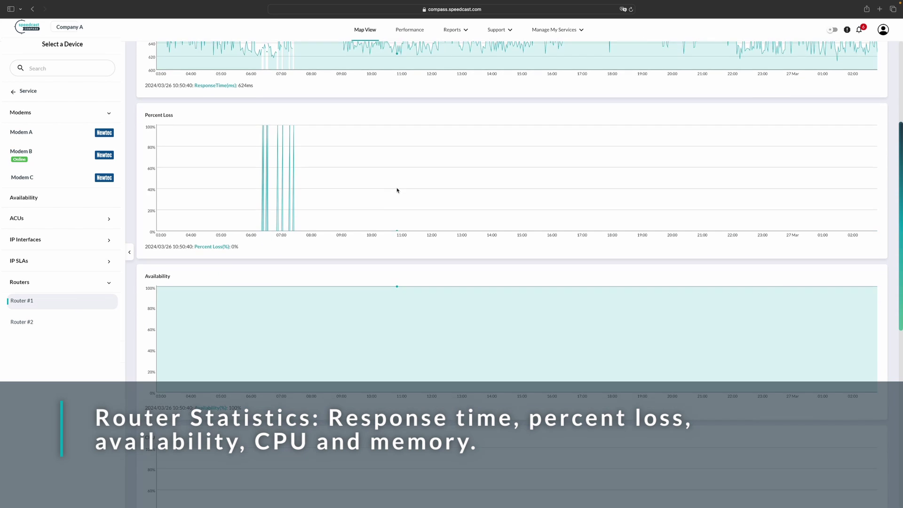
scroll(396, 190, down, 9)
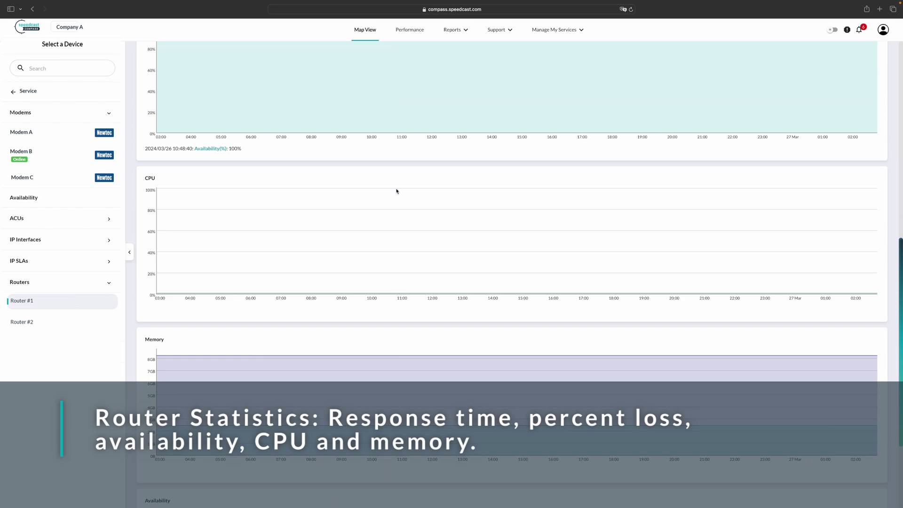
scroll(397, 191, down, 2)
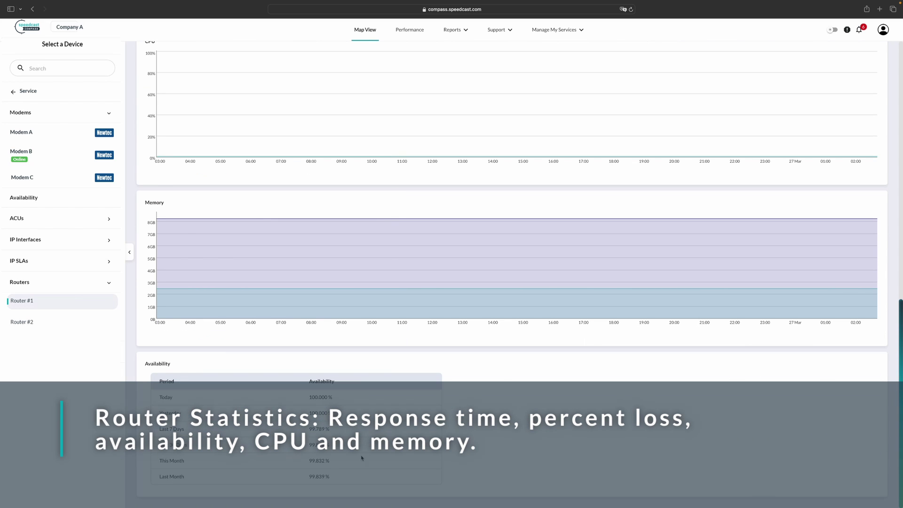
scroll(500, 447, up, 3)
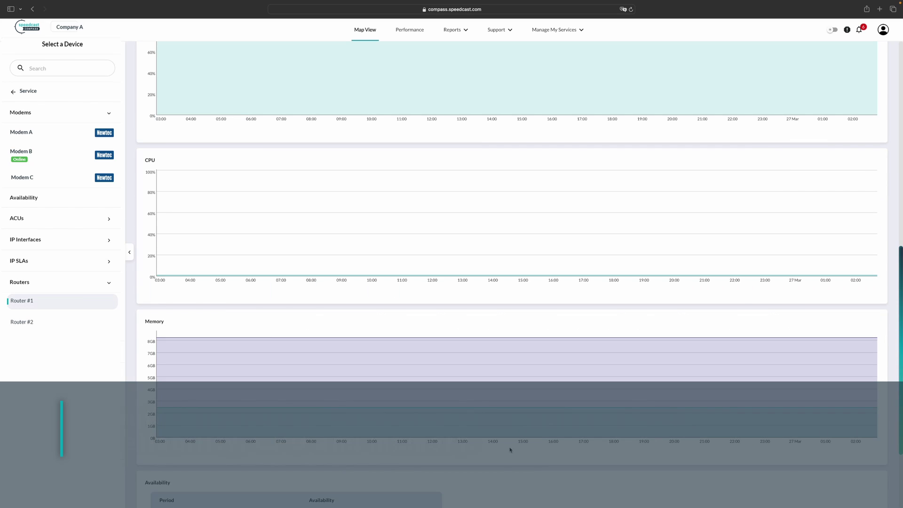
Open the Performance overview, then the Reports list for the Services report.
click(412, 32)
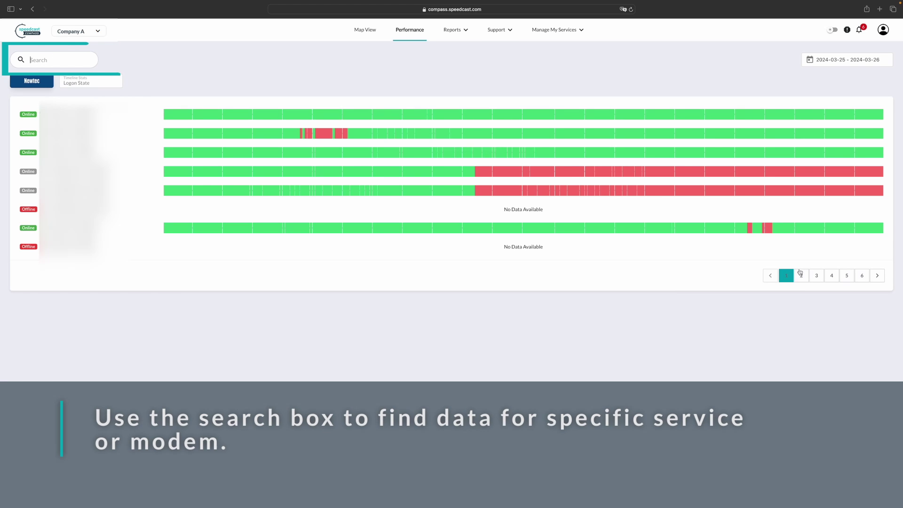
click(460, 33)
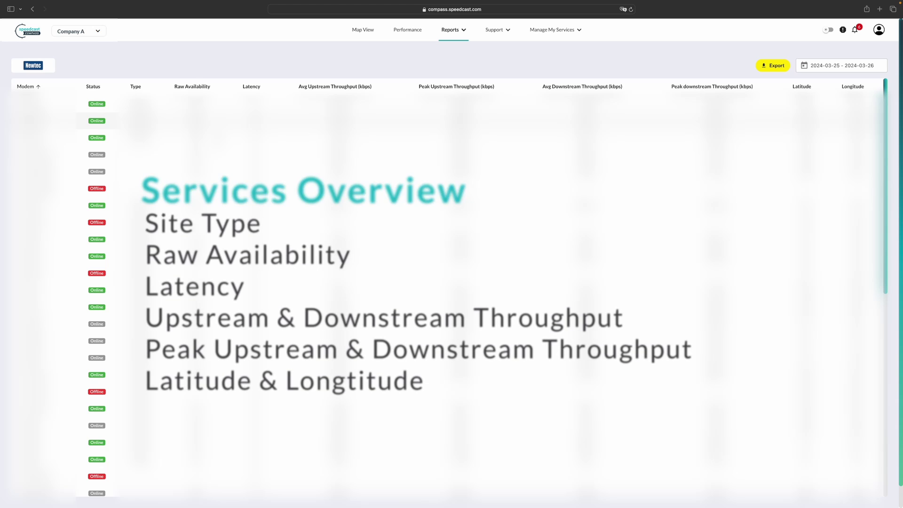
Open the IPSLA Overview report, then switch to the Starlink Overview report.
click(450, 30)
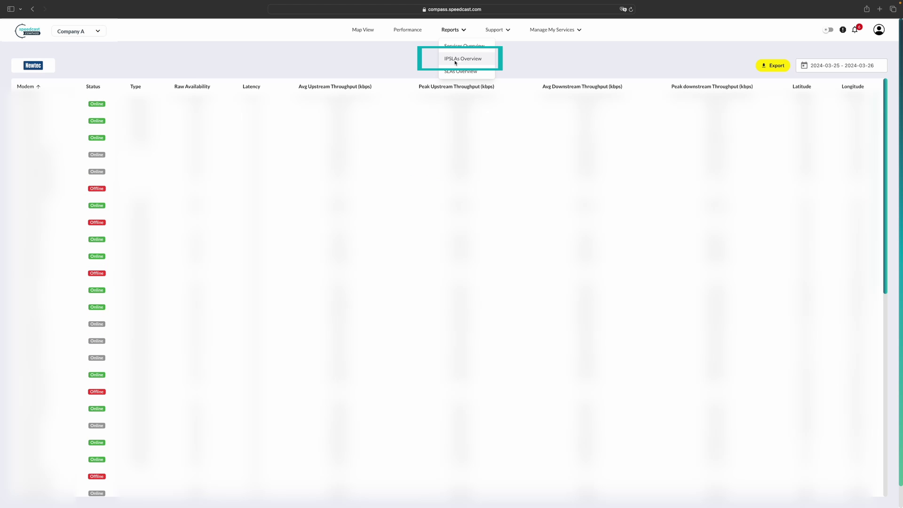
click(455, 59)
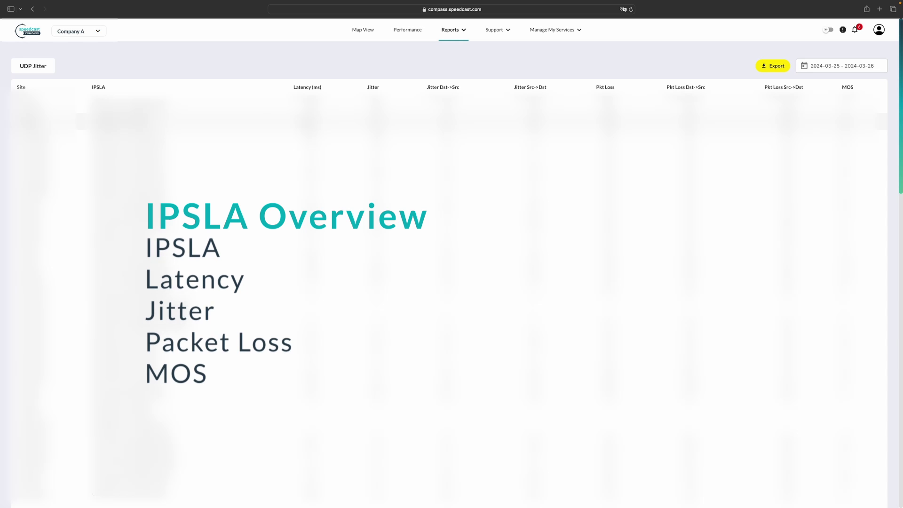
click(474, 60)
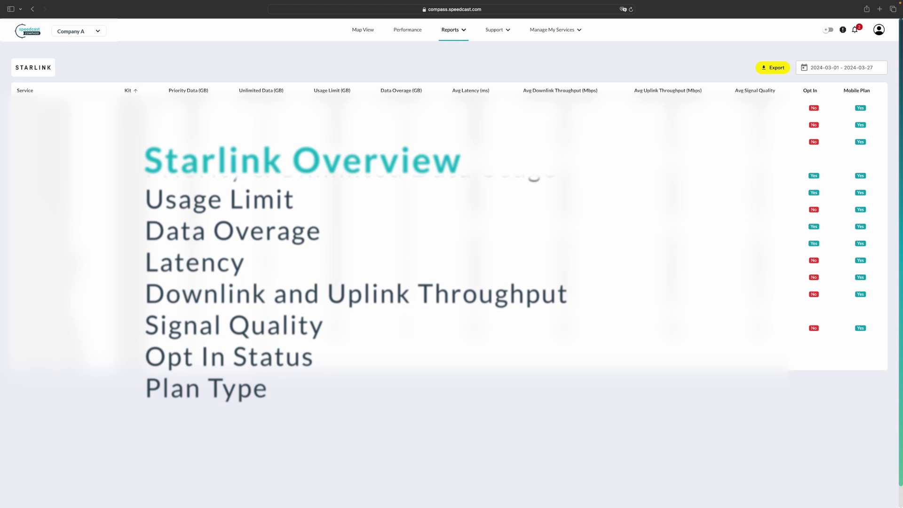
Open the Support Cases list from the Support menu.
click(503, 31)
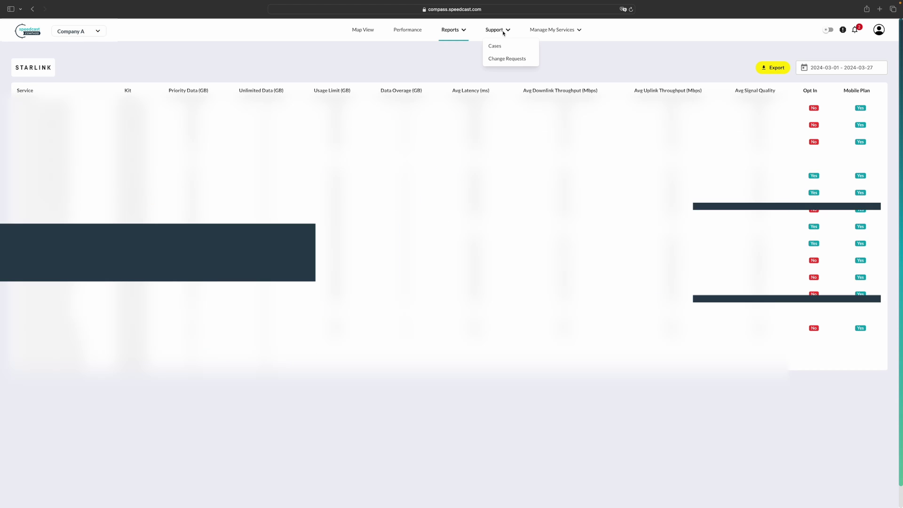
click(495, 46)
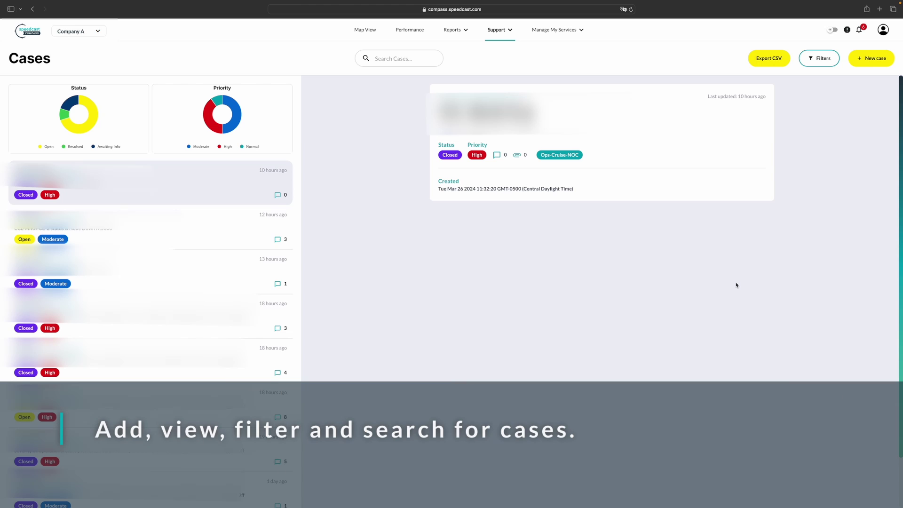
click(400, 60)
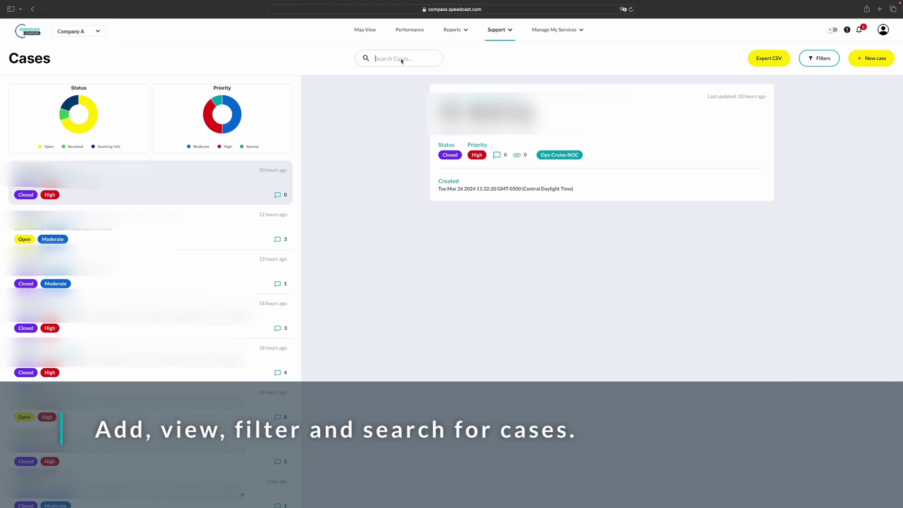
Filter the case list to show only High-priority cases.
click(821, 63)
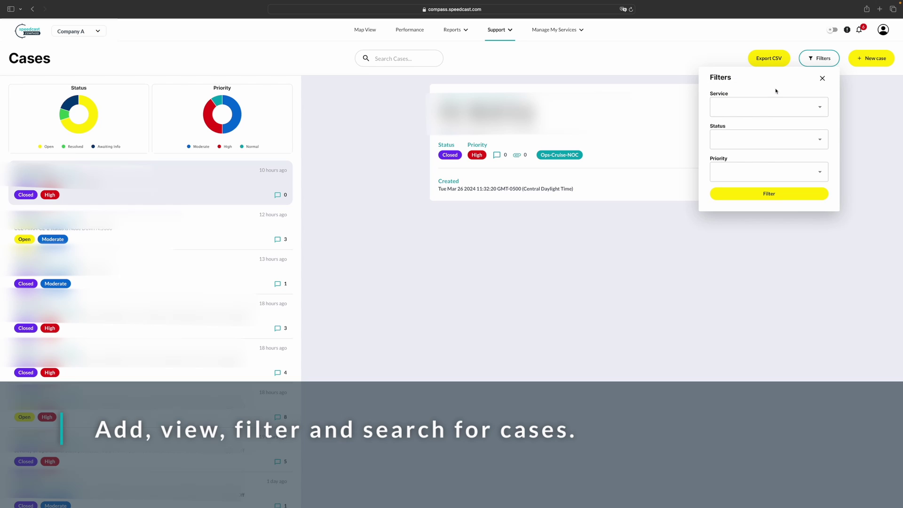
click(793, 140)
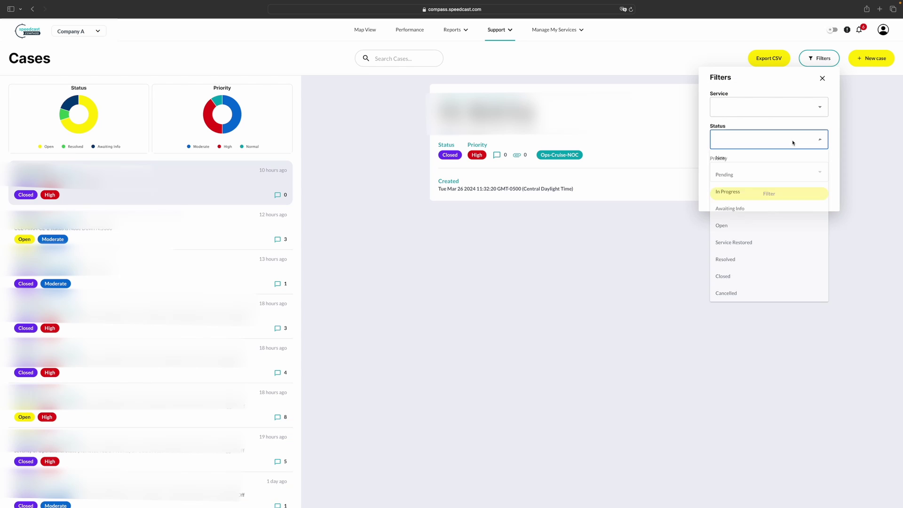
click(839, 173)
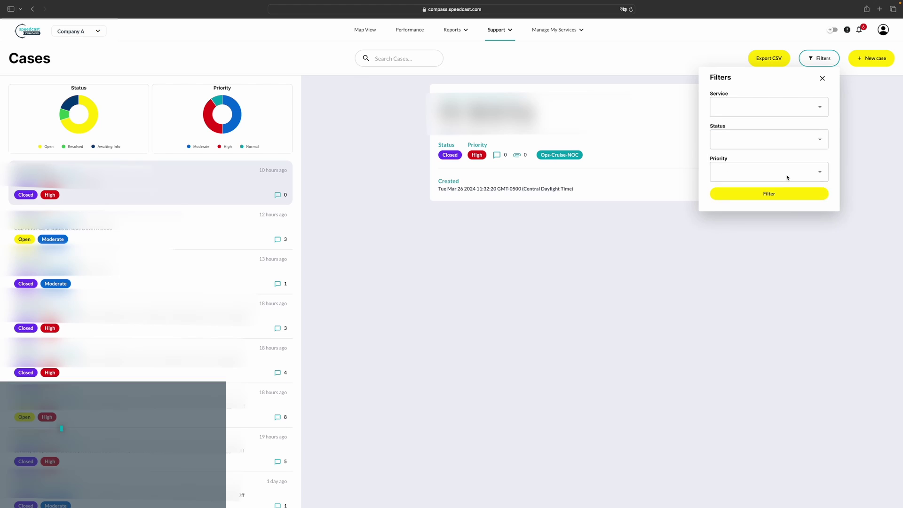
click(786, 176)
click(733, 191)
click(769, 193)
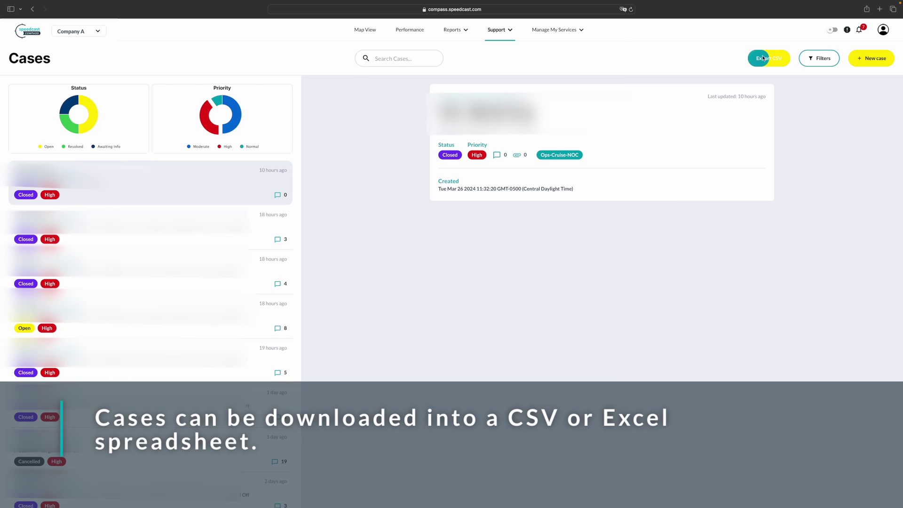
Look at the new-case form's site choice, then go to the Change Requests page.
click(877, 60)
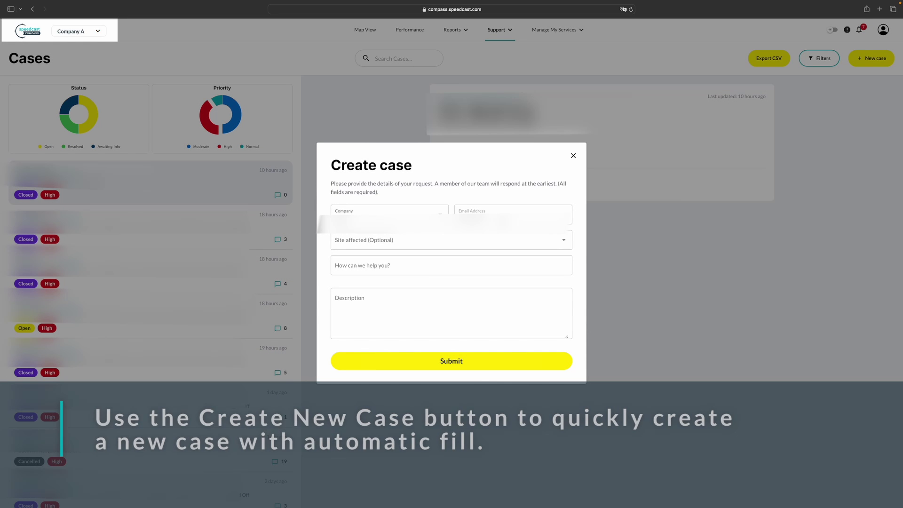
click(384, 248)
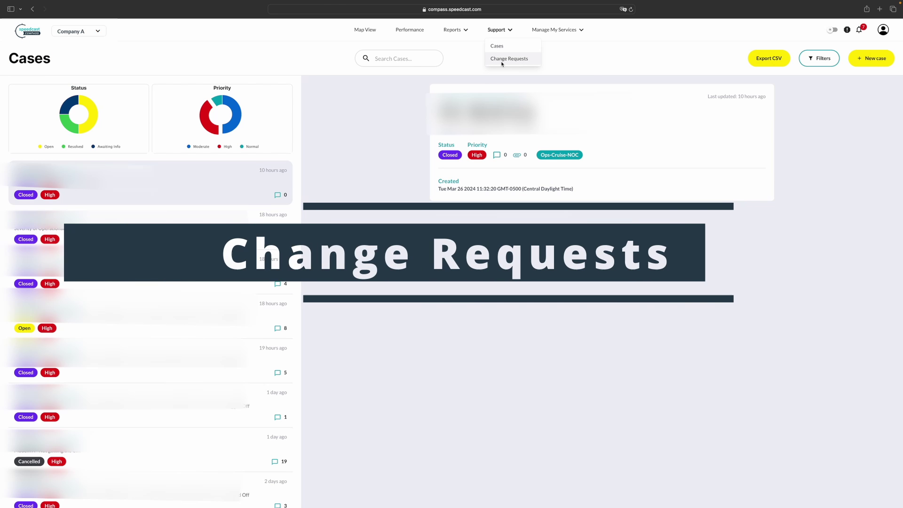
click(502, 60)
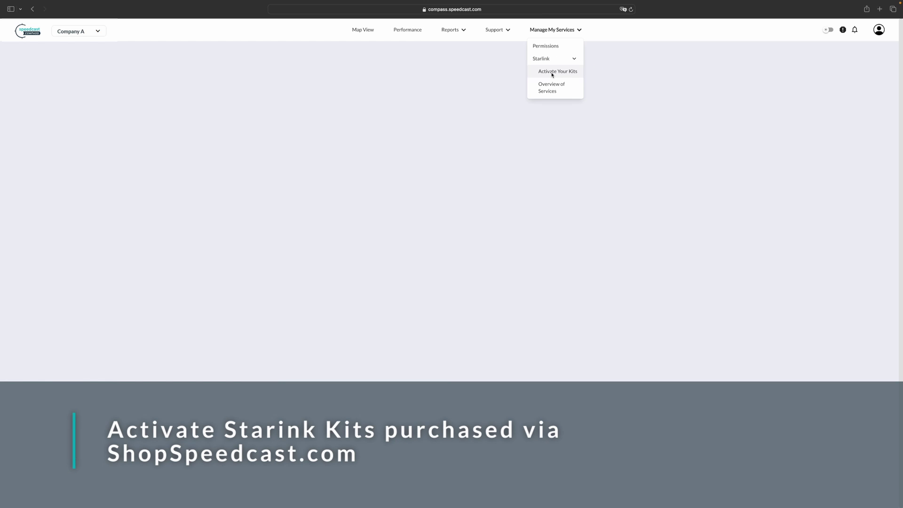
Open Activate Your Kits and agree to the Starlink Management terms.
click(552, 72)
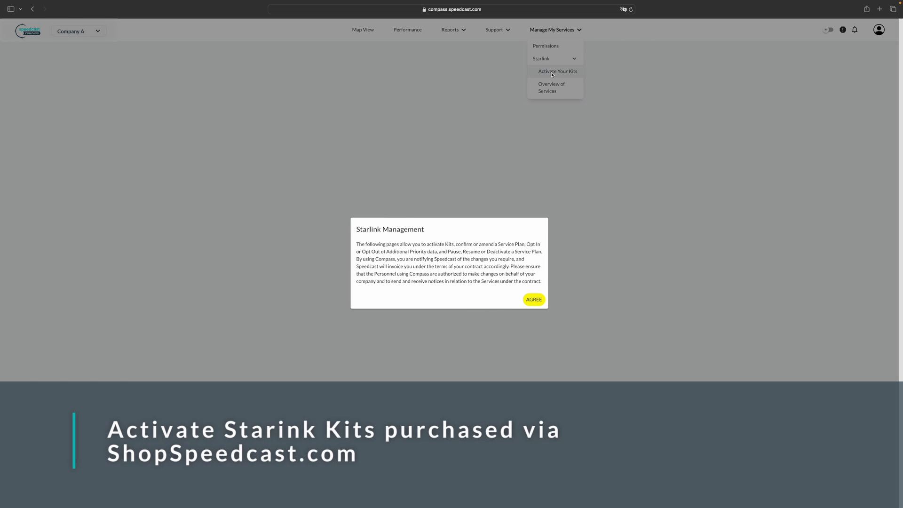
click(535, 299)
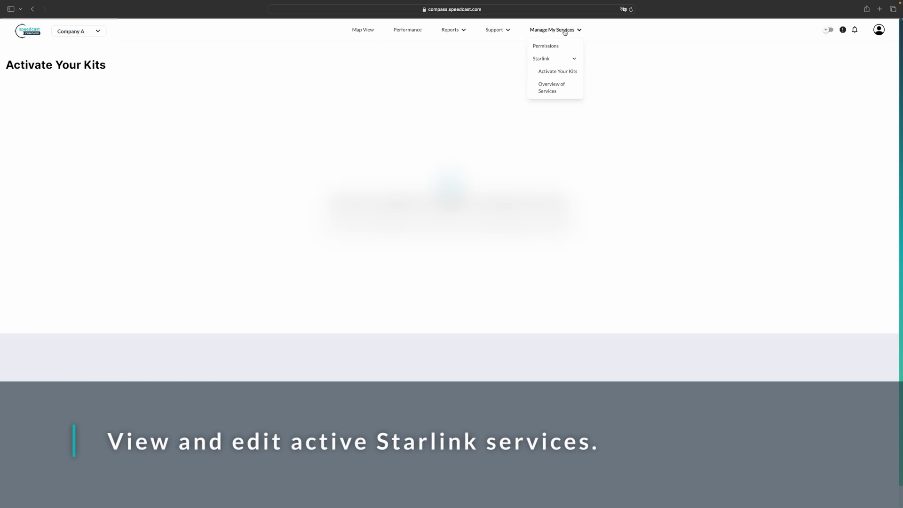
Open the Starlink Overview of Services (My Plans) page.
click(566, 86)
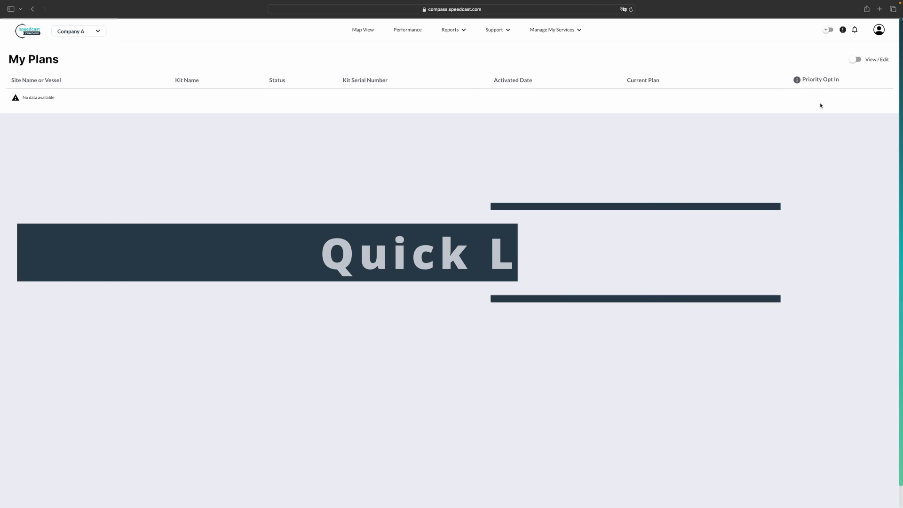
Toggle the theme back to light mode, then open and close the Create case form.
click(828, 31)
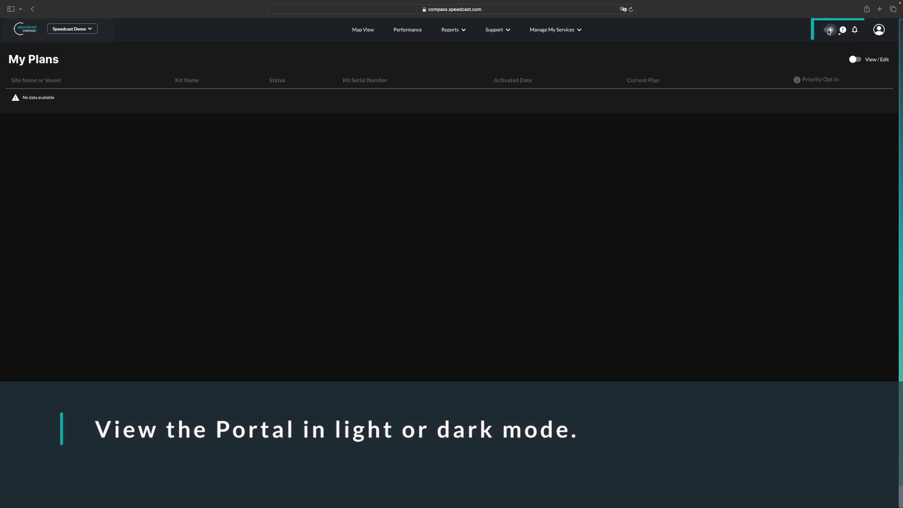
click(828, 30)
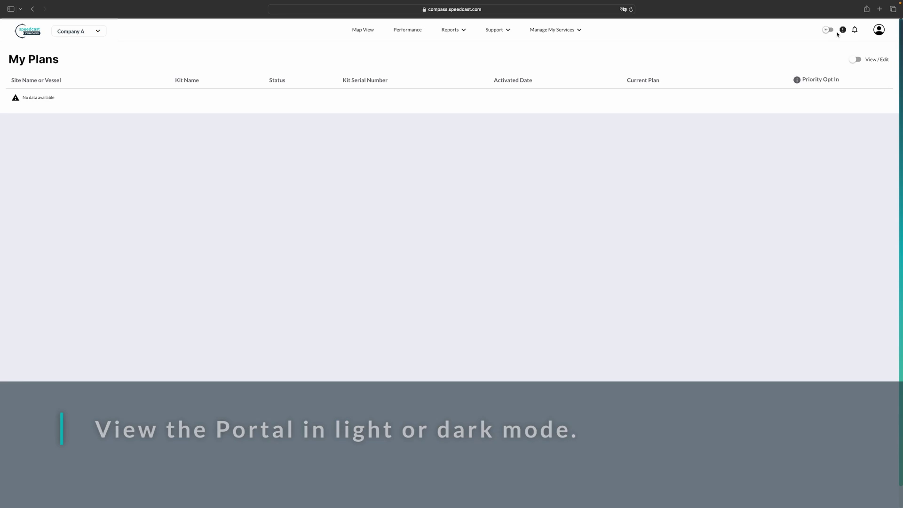
click(843, 31)
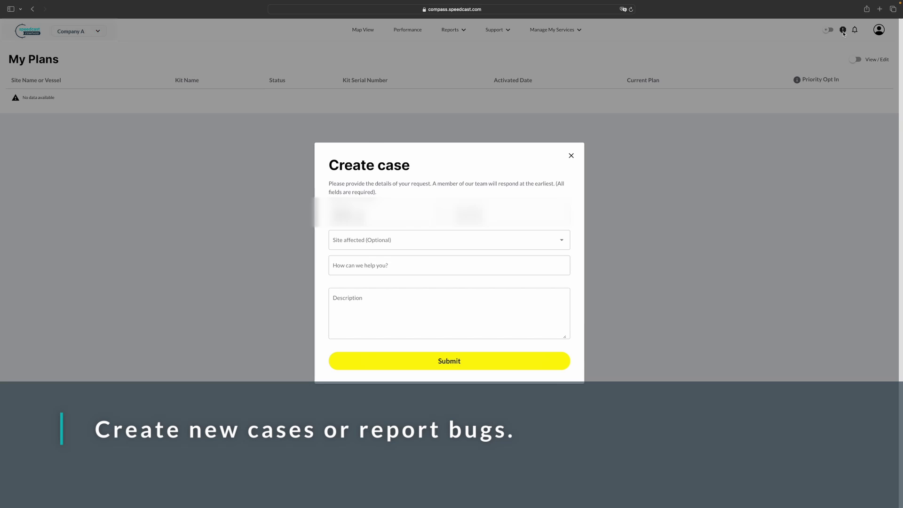
click(572, 156)
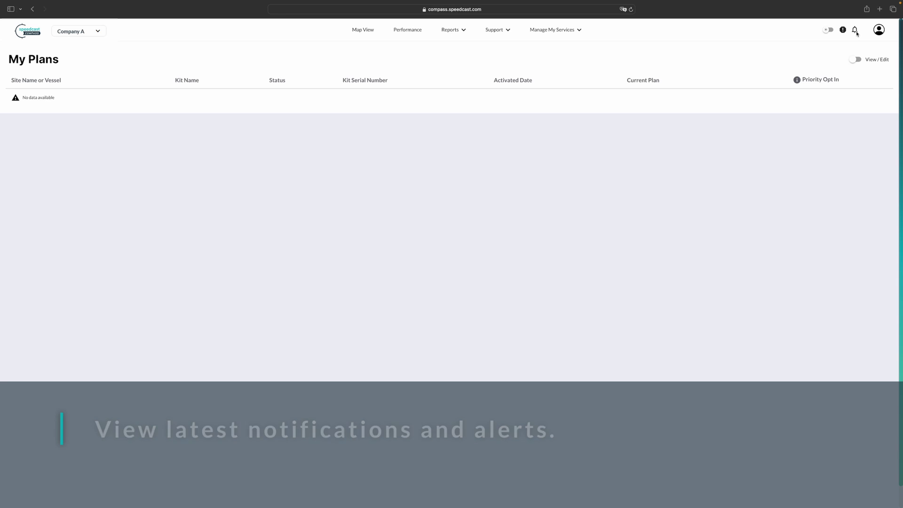
Open My Account and review the Start Page choices without changing them.
click(879, 30)
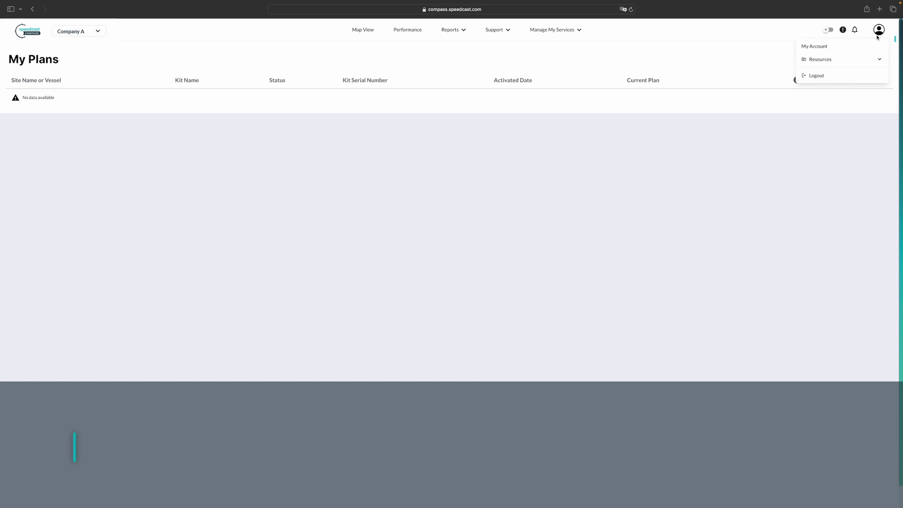
click(815, 46)
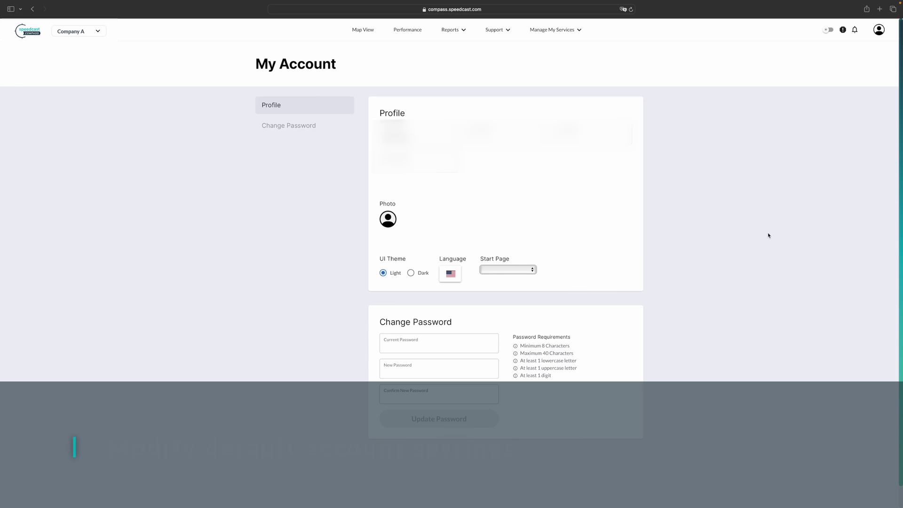
click(534, 270)
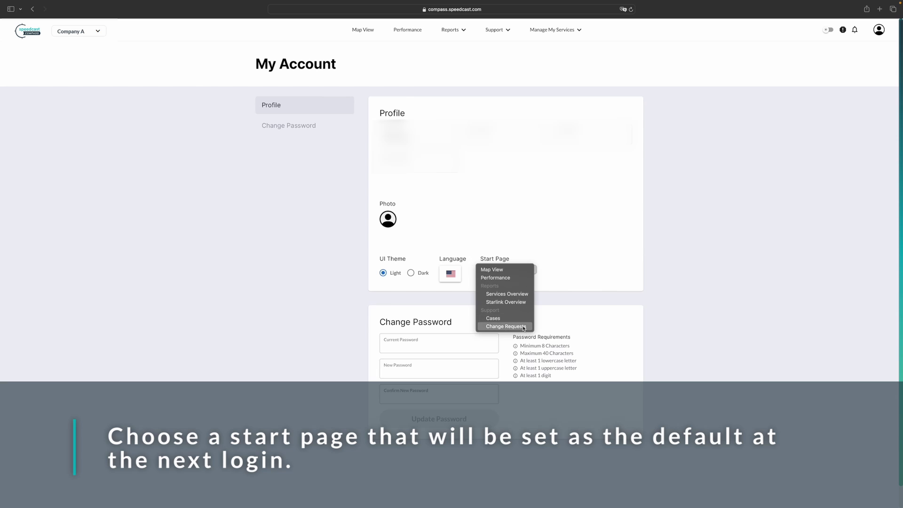
click(669, 298)
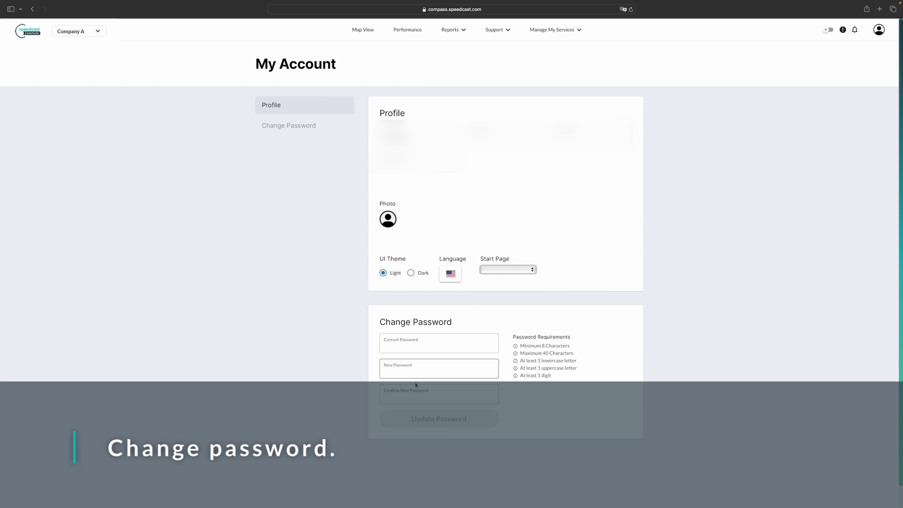
Expand Resources in the profile menu, then log out of the portal.
click(879, 29)
click(878, 59)
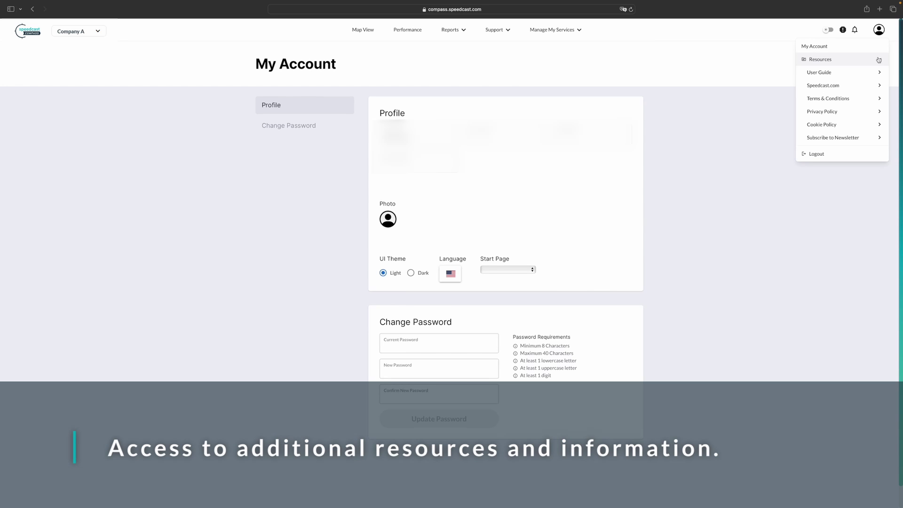
click(847, 155)
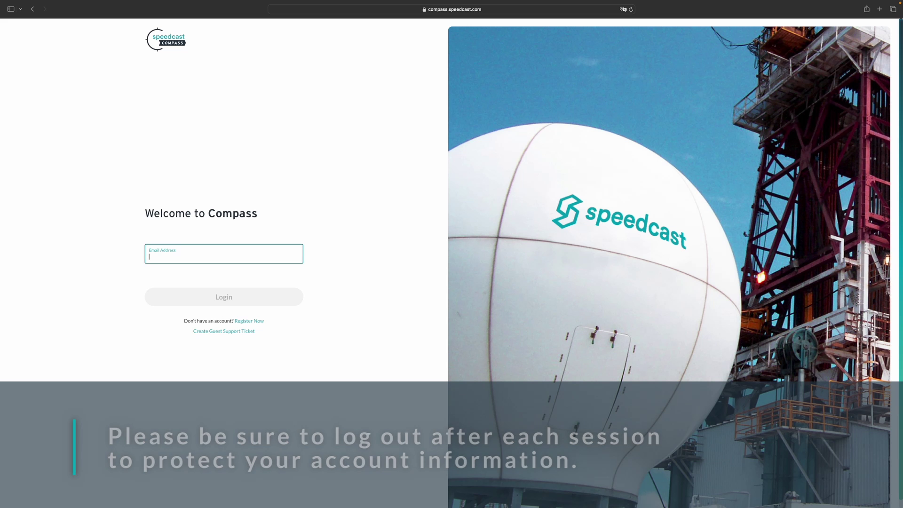